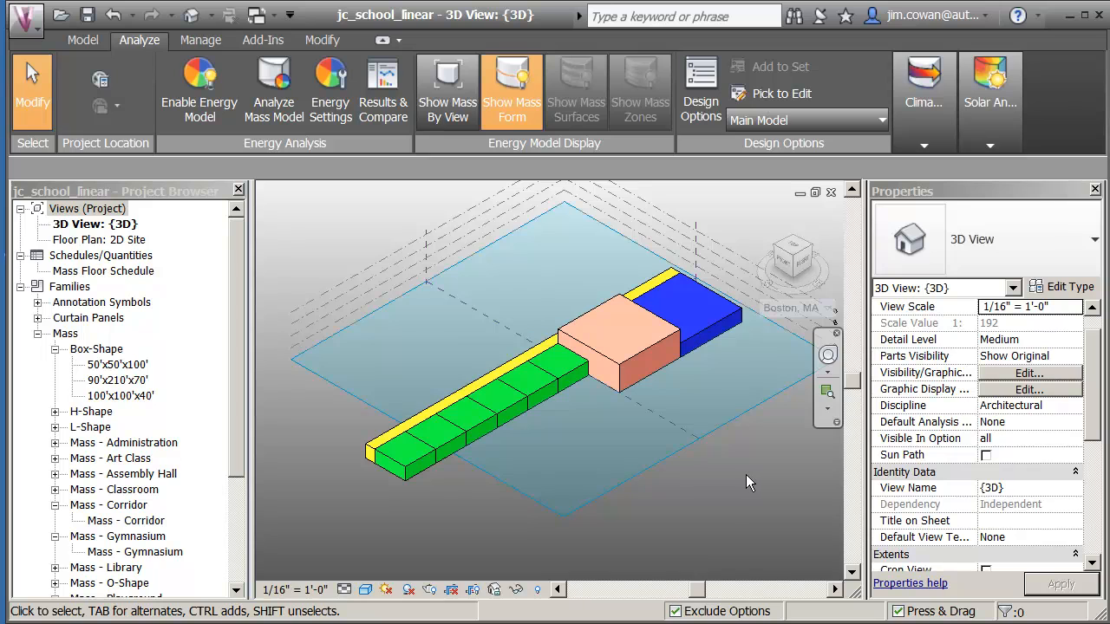
# View the 05_S-N design option, then return to the Main Model.
pyautogui.click(767, 121)
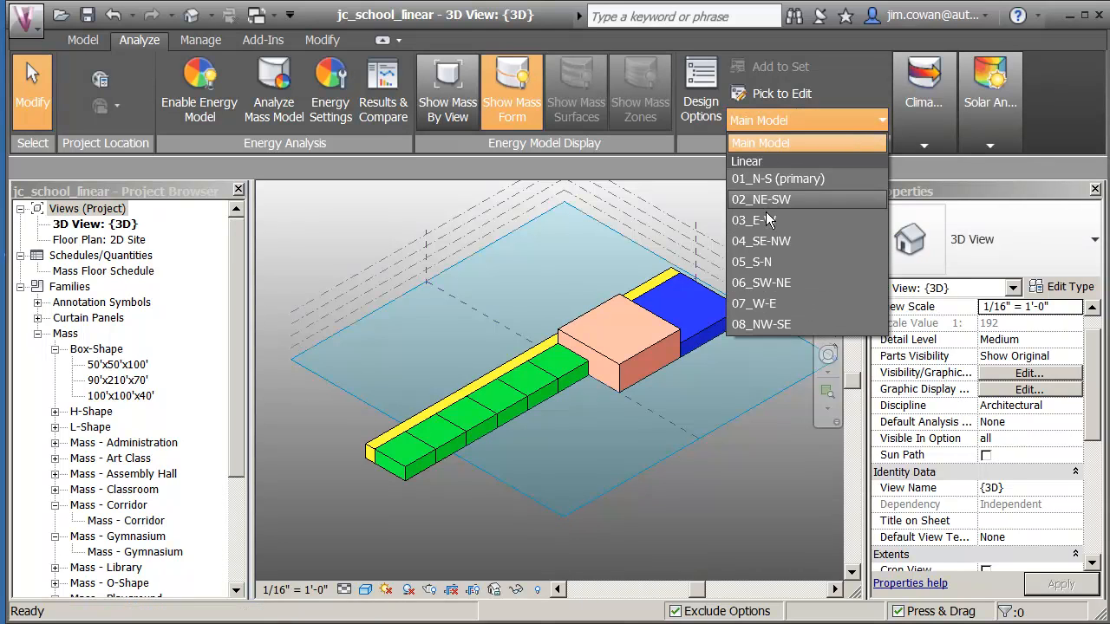
pyautogui.click(753, 263)
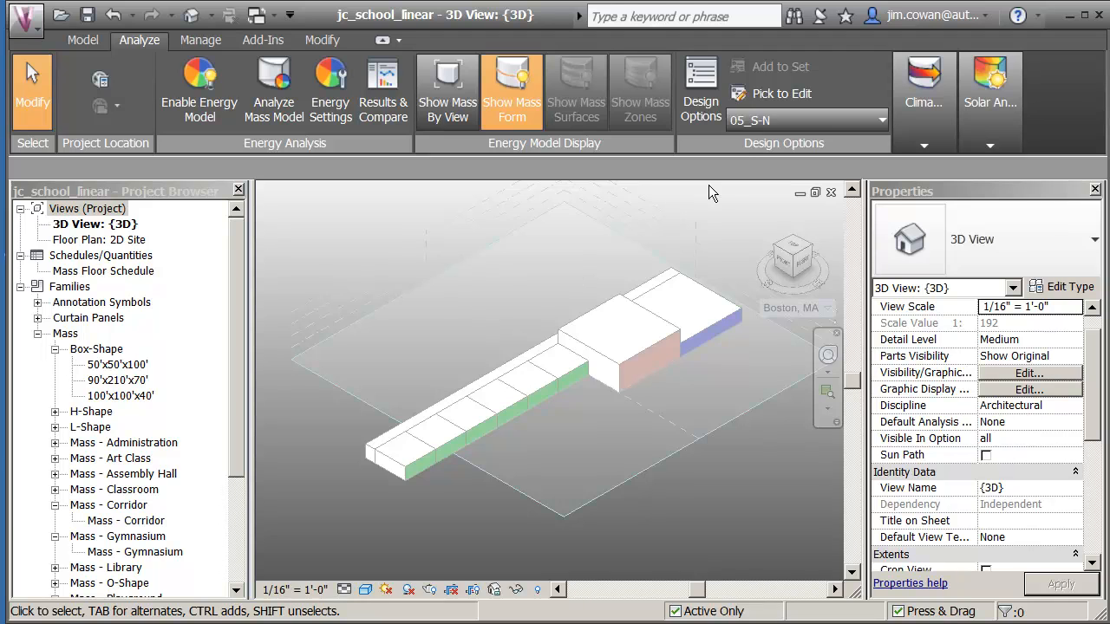
pyautogui.click(760, 116)
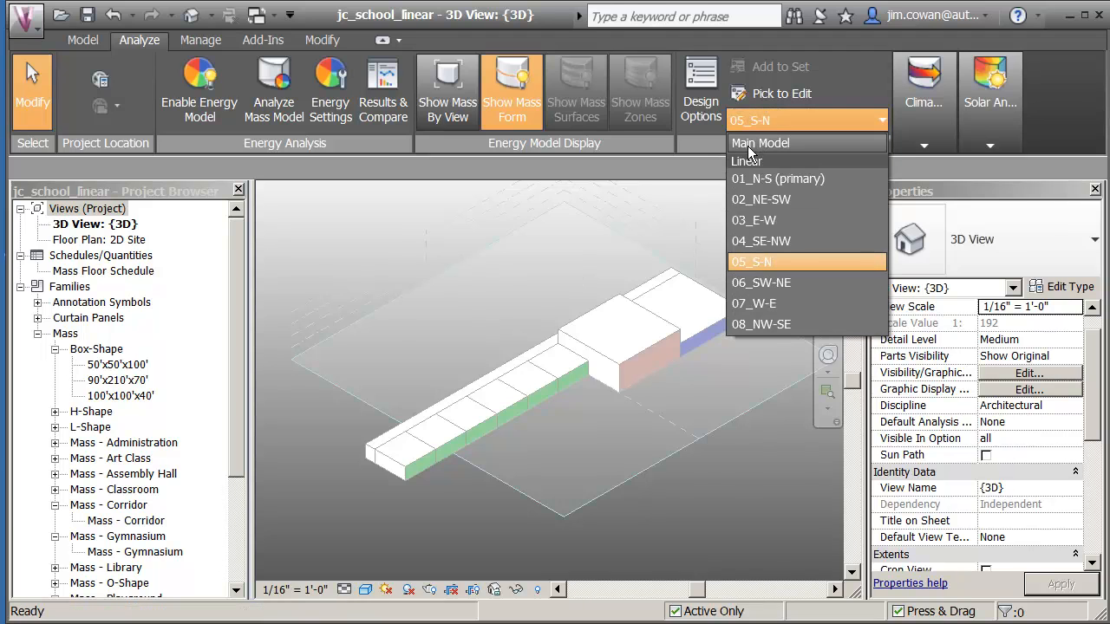
pyautogui.click(747, 144)
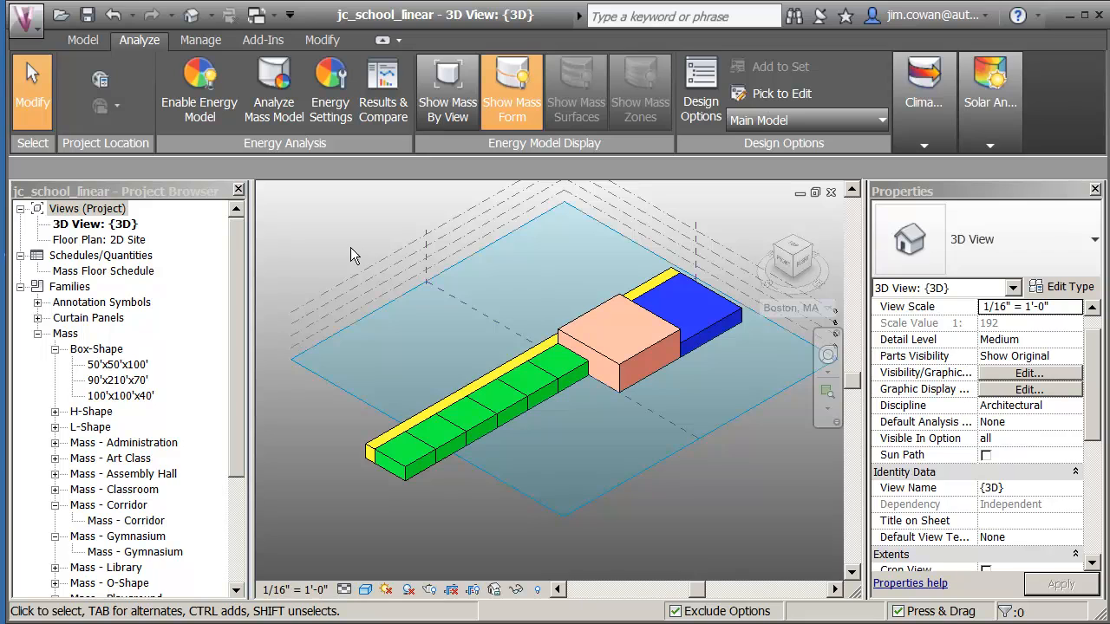
# Add all the school masses from the main model to all eight options of the Linear design option set.
pyautogui.moveTo(346, 246); pyautogui.dragTo(748, 520)
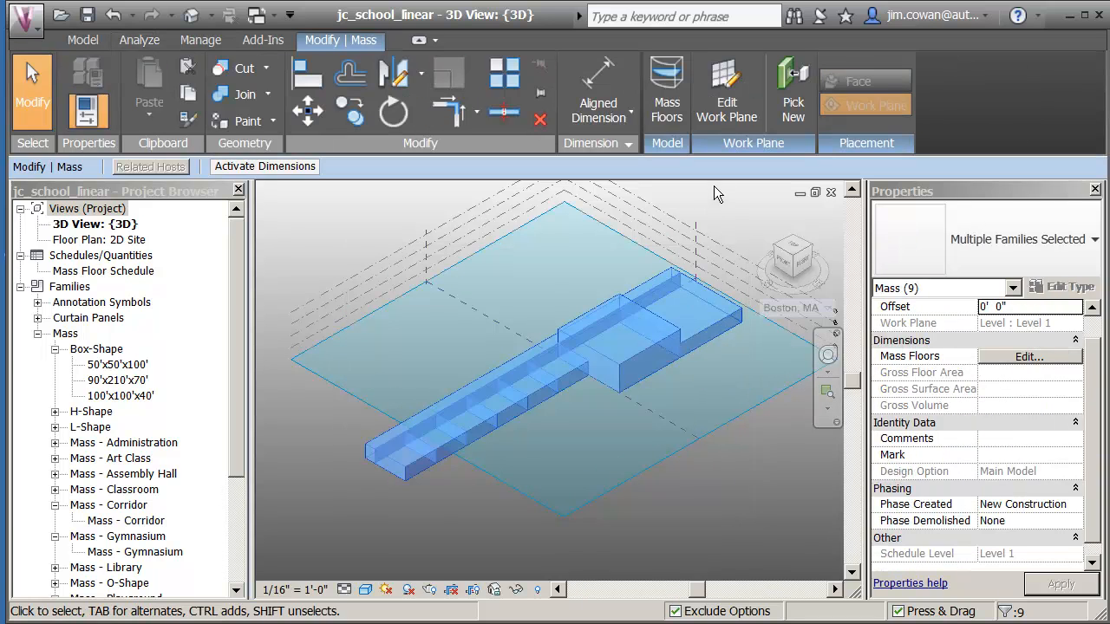
pyautogui.click(134, 39)
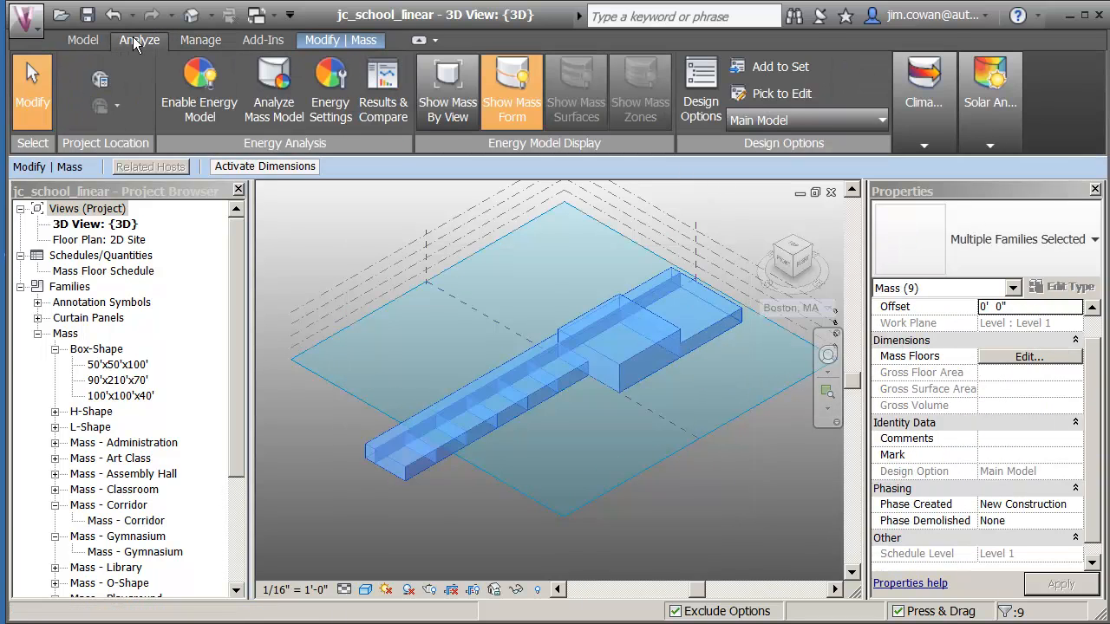
pyautogui.click(745, 74)
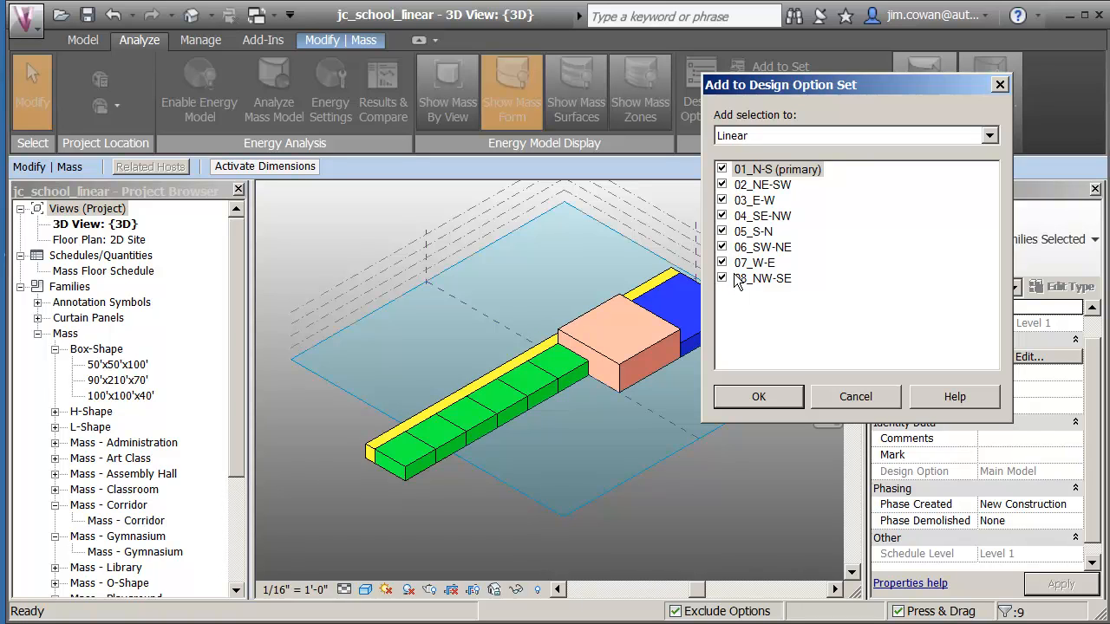
pyautogui.click(776, 397)
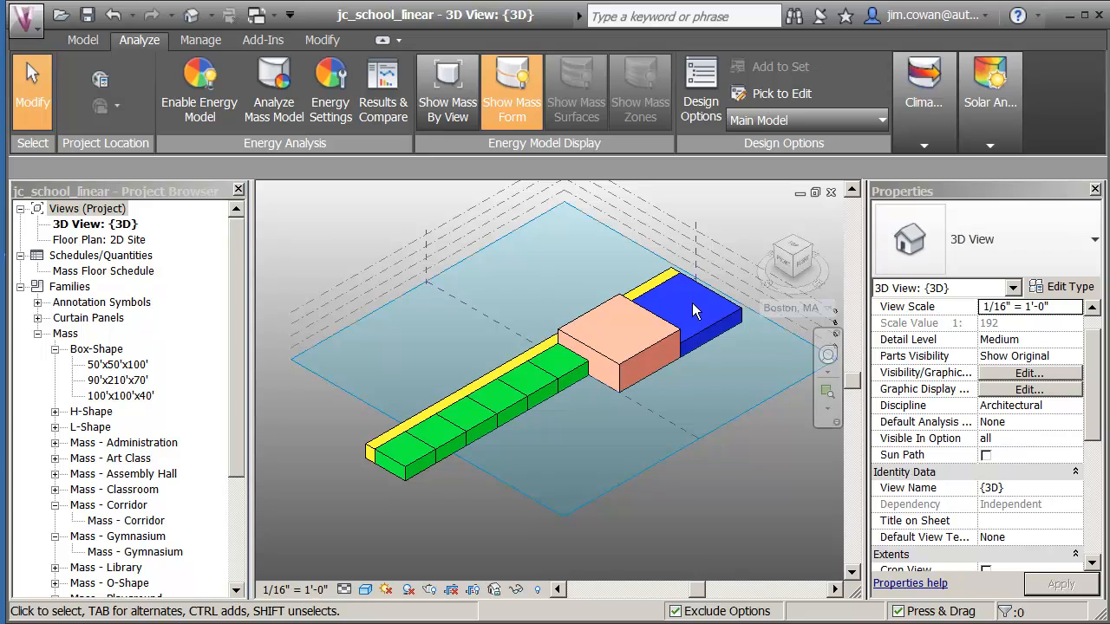
# Make 01_N-S (primary) the active design option and orient the 3D view to the top.
pyautogui.click(754, 119)
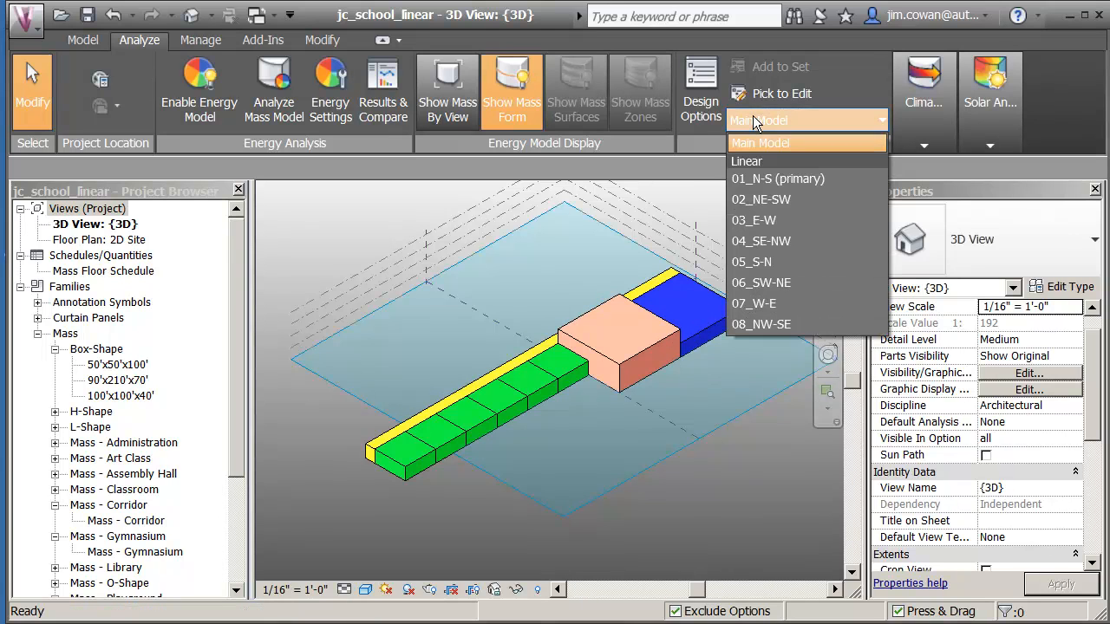
pyautogui.click(747, 181)
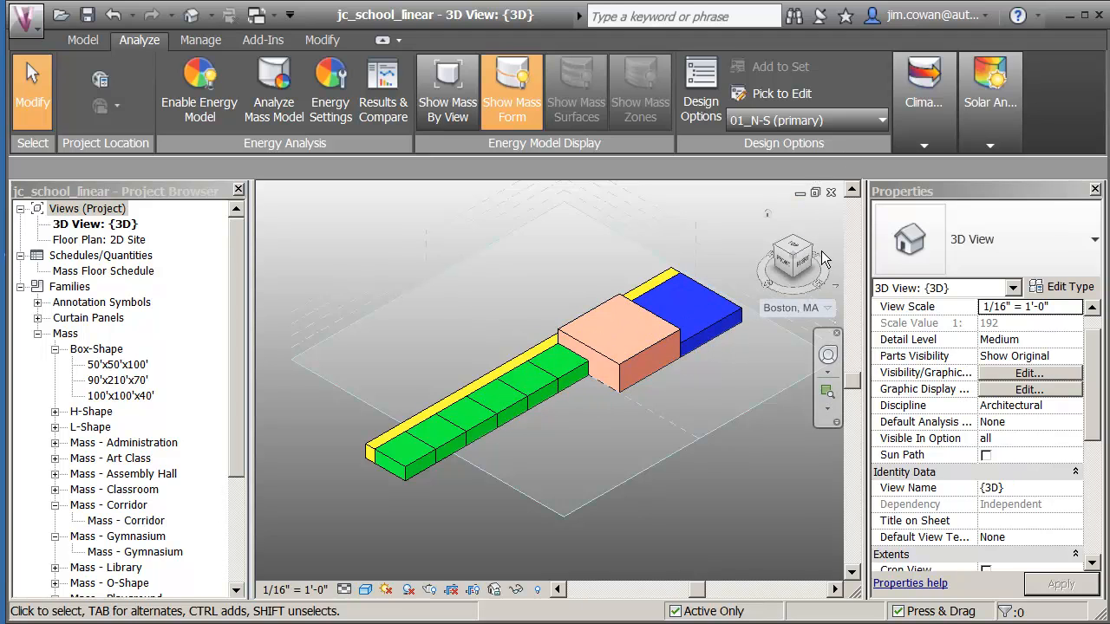
pyautogui.click(797, 251)
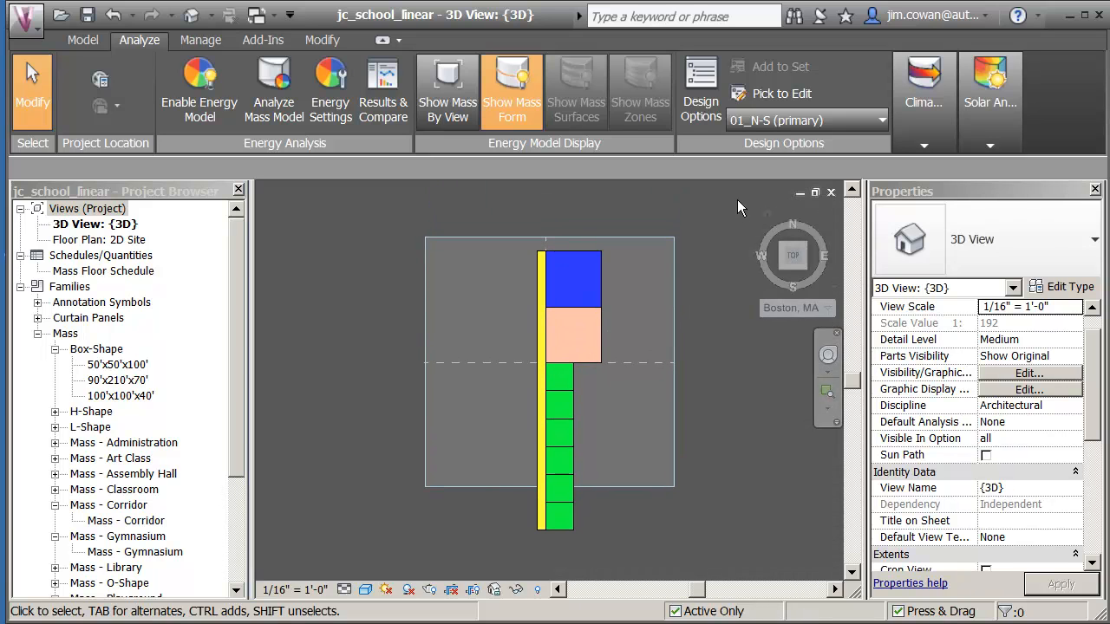
# In the 02_NE-SW option, rotate all masses 45° clockwise about the intersection of the corridor's outer edge and the horizontal center reference plane.
pyautogui.click(748, 122)
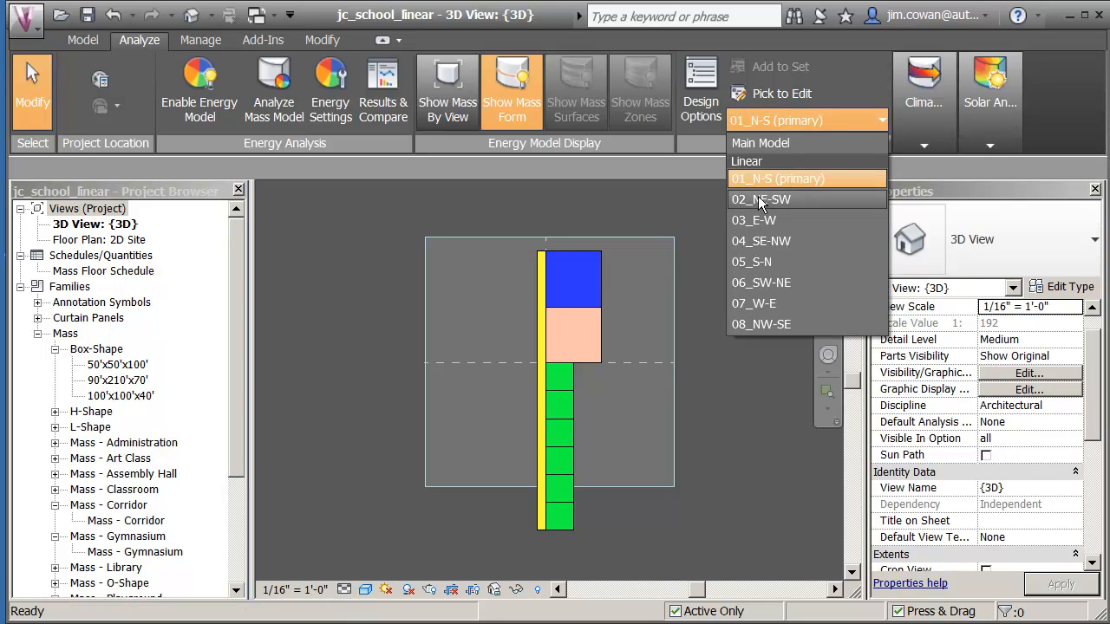
pyautogui.click(757, 199)
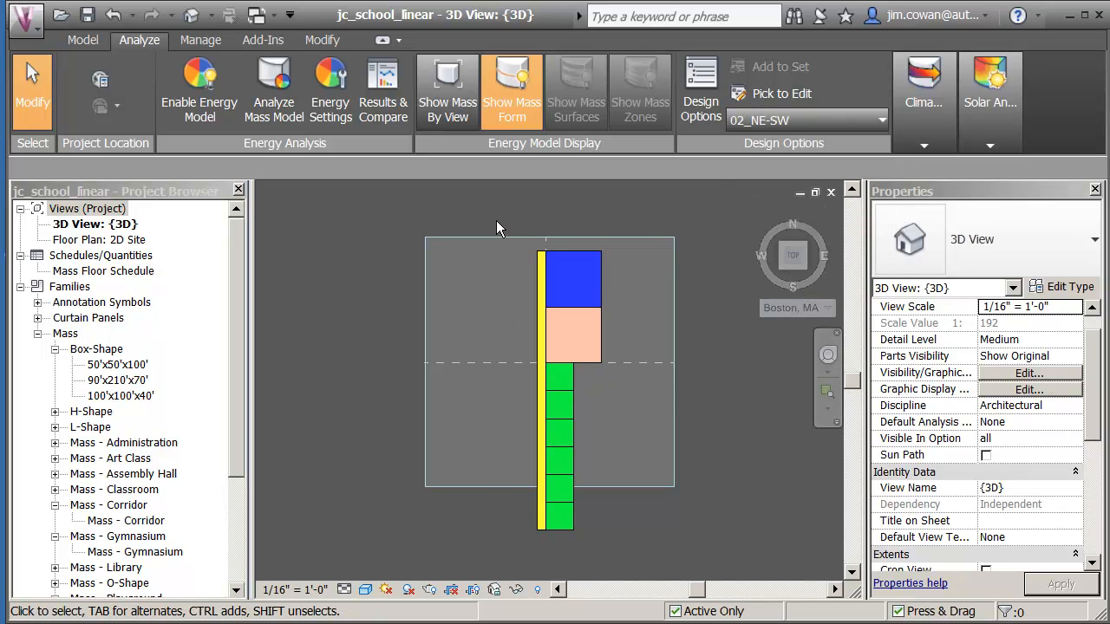
pyautogui.moveTo(502, 243); pyautogui.dragTo(621, 559)
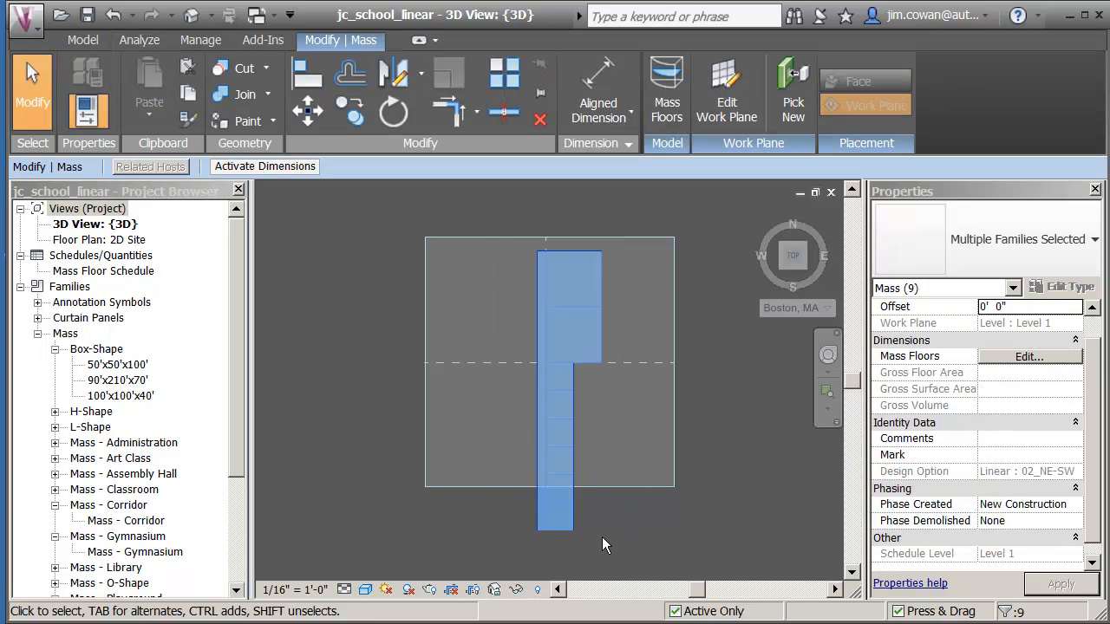
pyautogui.click(392, 112)
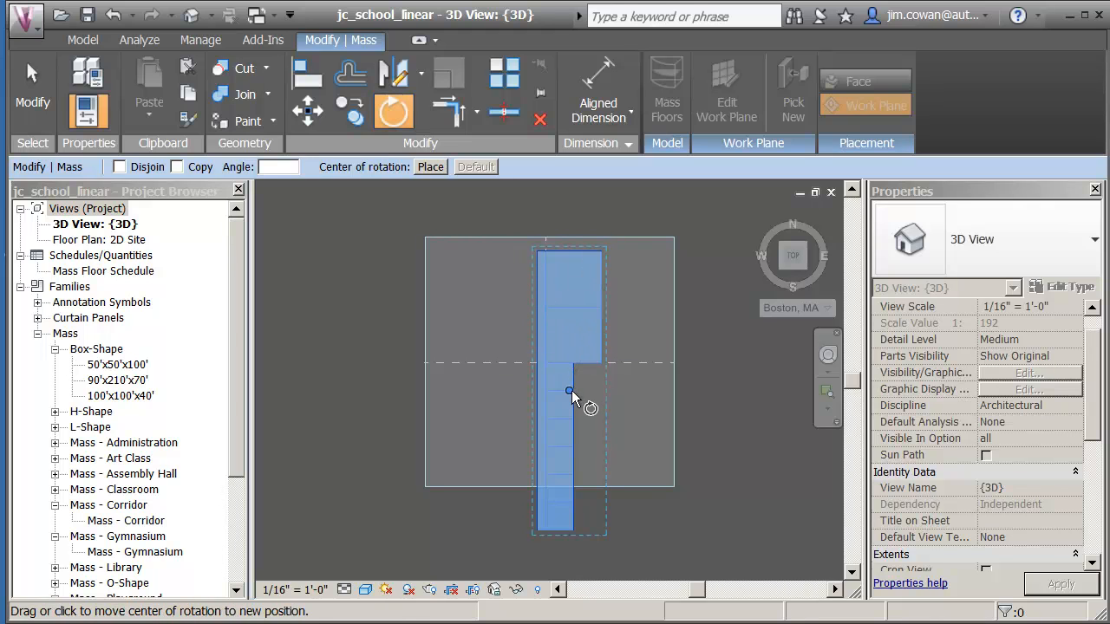
pyautogui.moveTo(569, 391); pyautogui.dragTo(539, 362)
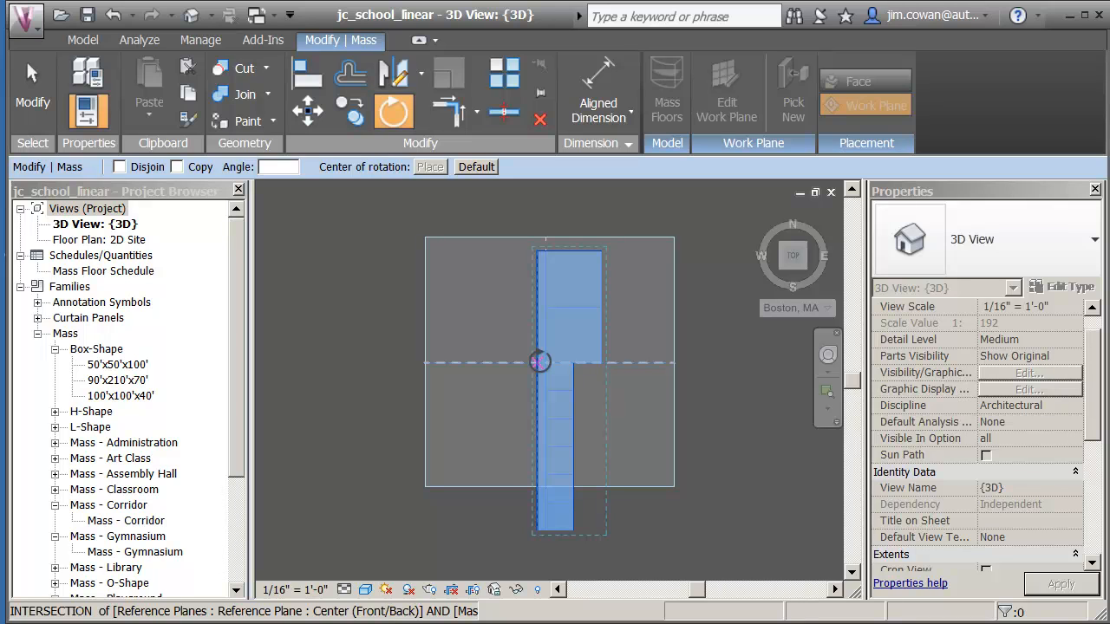
pyautogui.moveTo(540, 361); pyautogui.dragTo(540, 359)
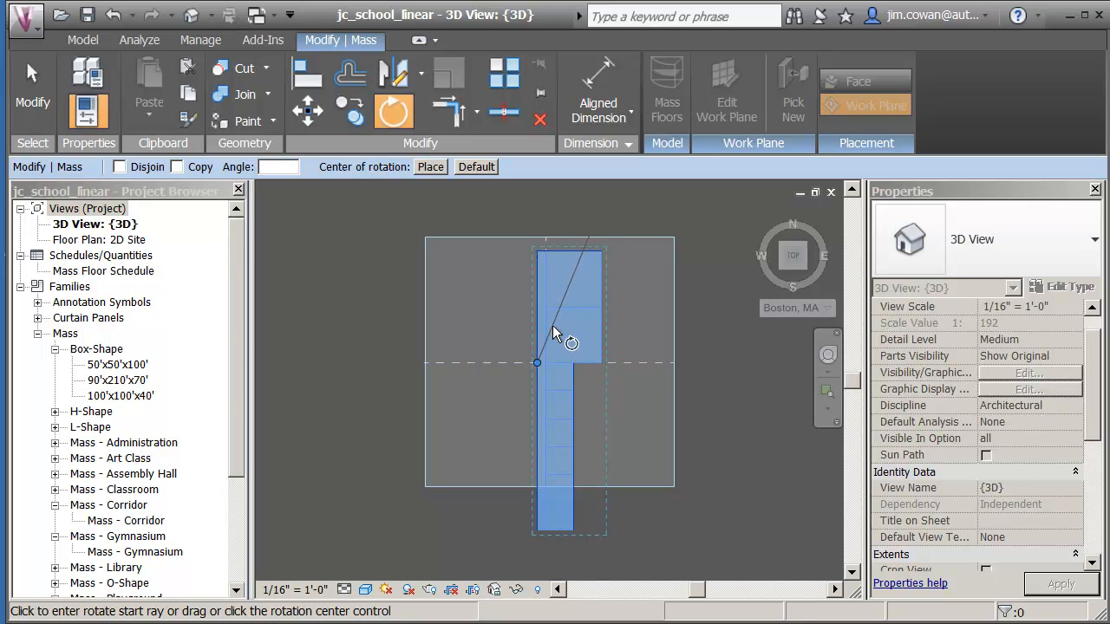
pyautogui.click(535, 200)
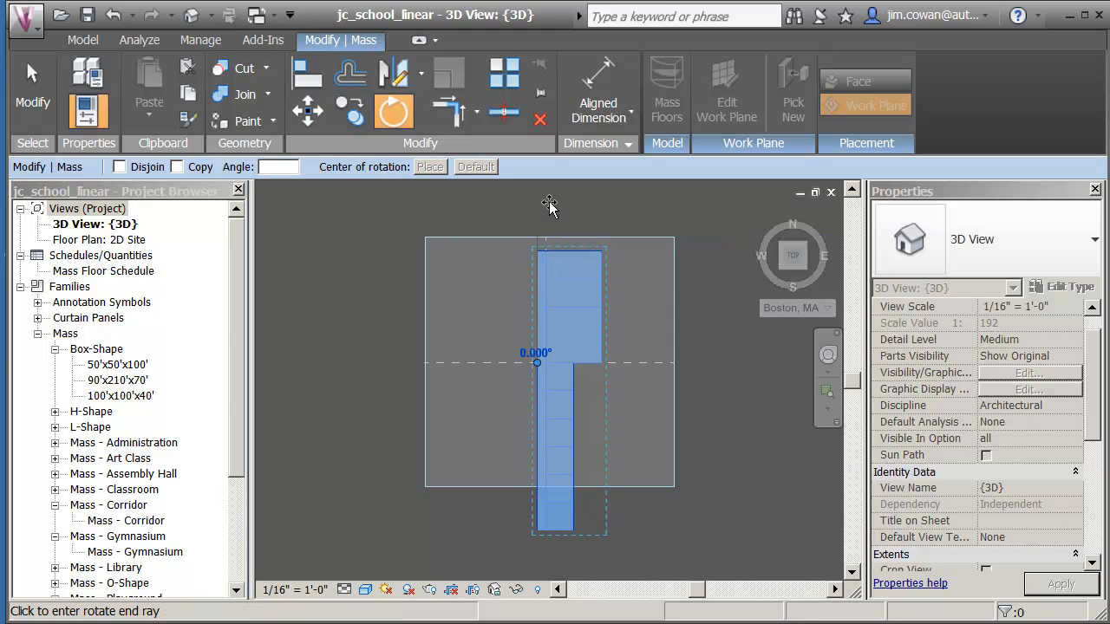
pyautogui.write('45')
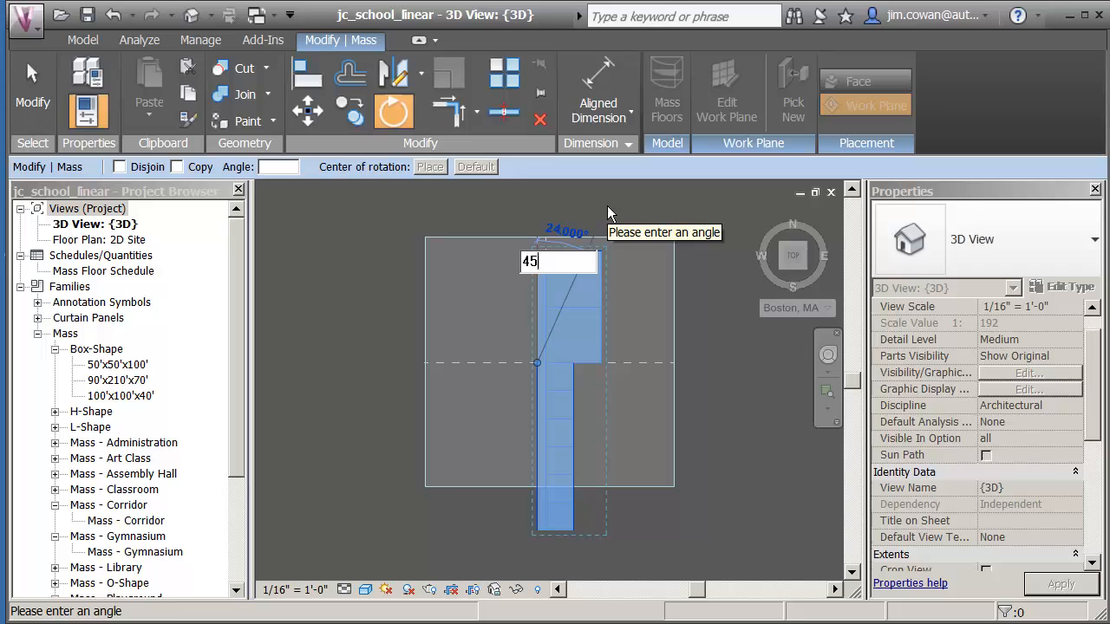
pyautogui.press('Return')
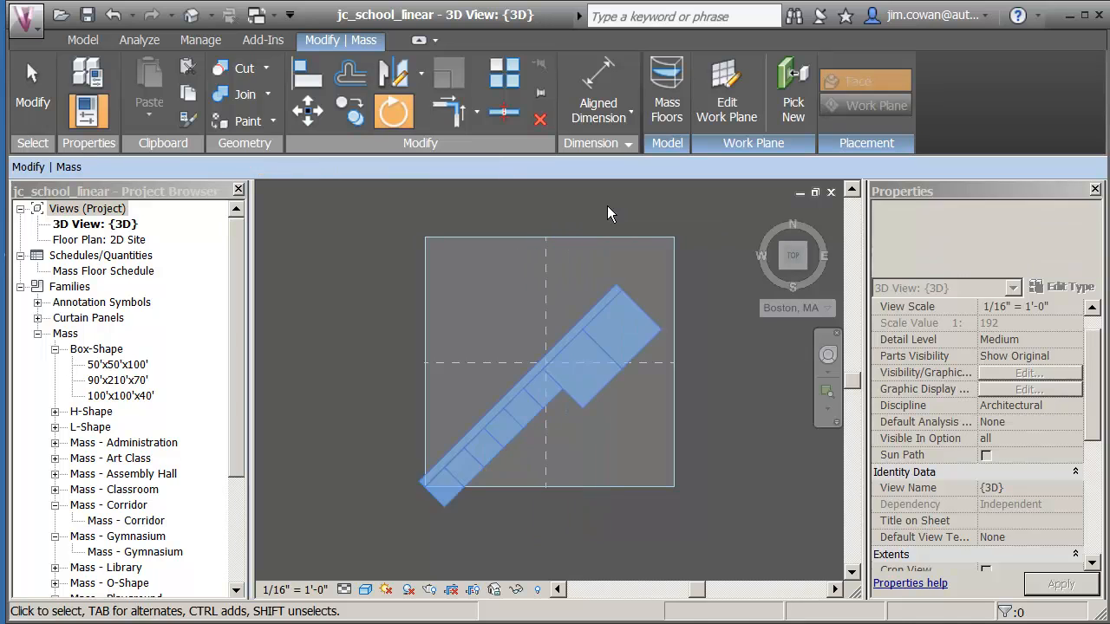
pyautogui.click(605, 211)
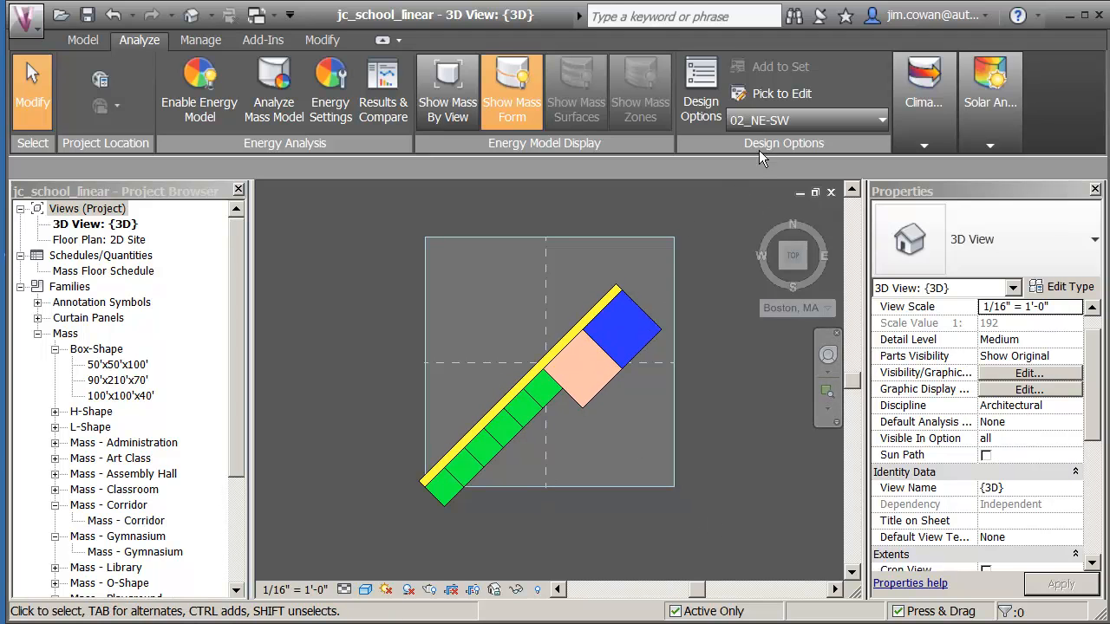
# Compare the building orientation in the 01_N-S (primary) and 02_NE-SW options.
pyautogui.click(774, 120)
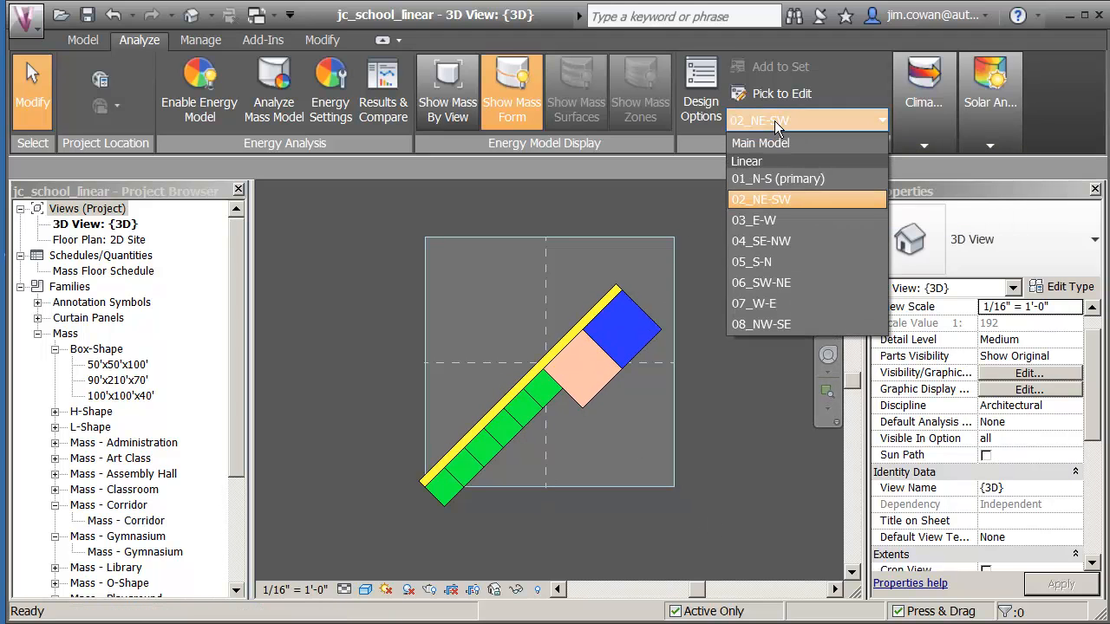
pyautogui.click(750, 177)
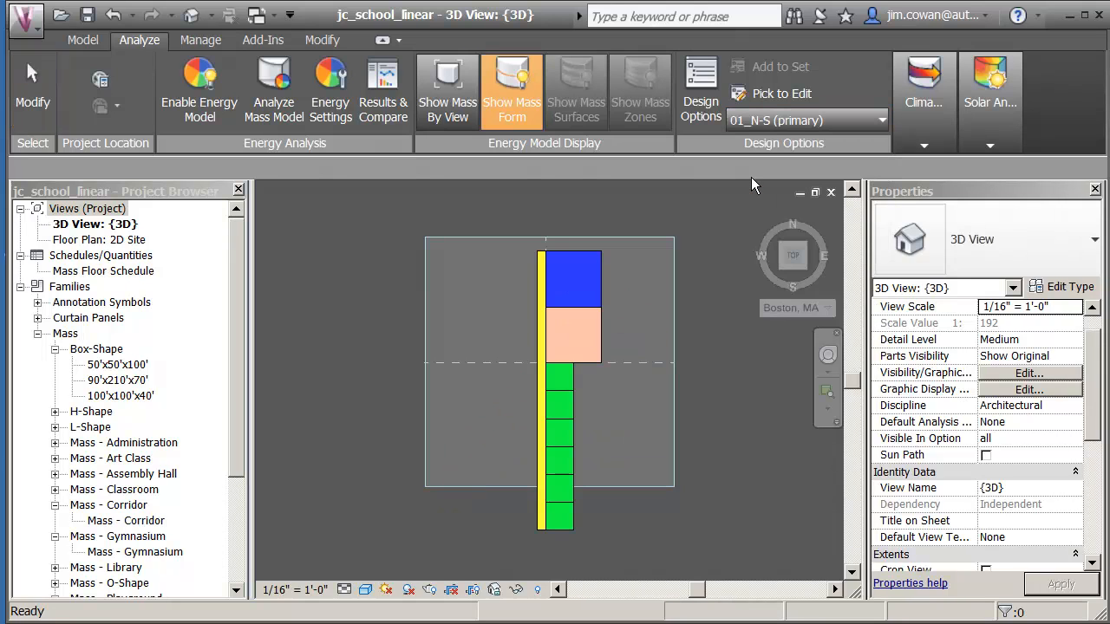
pyautogui.click(763, 121)
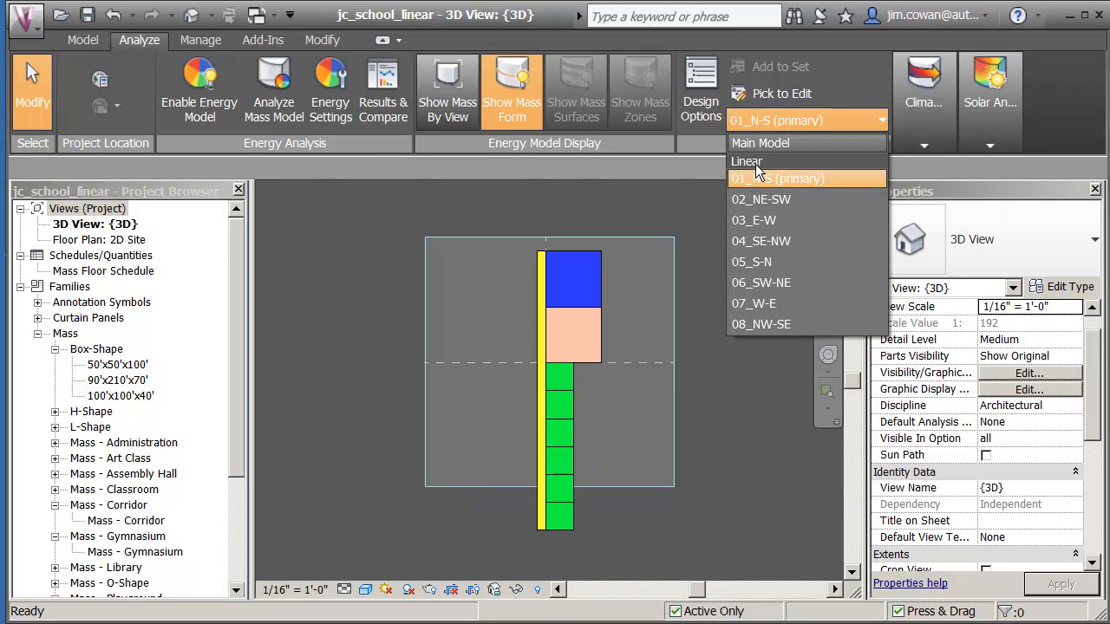
pyautogui.click(748, 198)
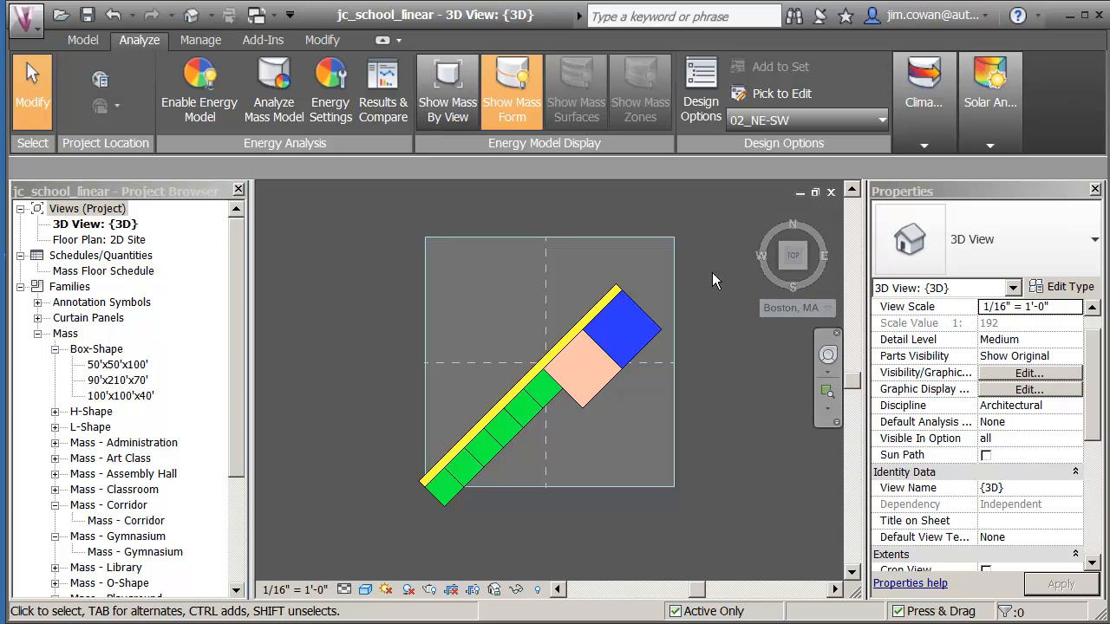
# In the 03_E-W option, rotate all masses 90° clockwise about the corridor edge's intersection with the horizontal center reference plane.
pyautogui.click(763, 120)
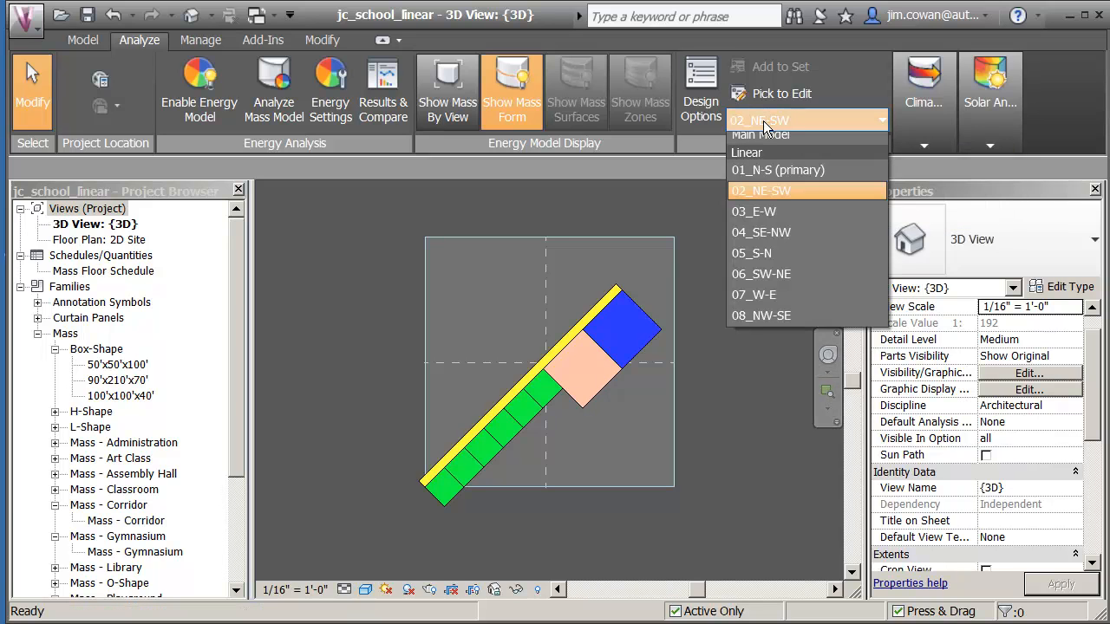
pyautogui.click(754, 222)
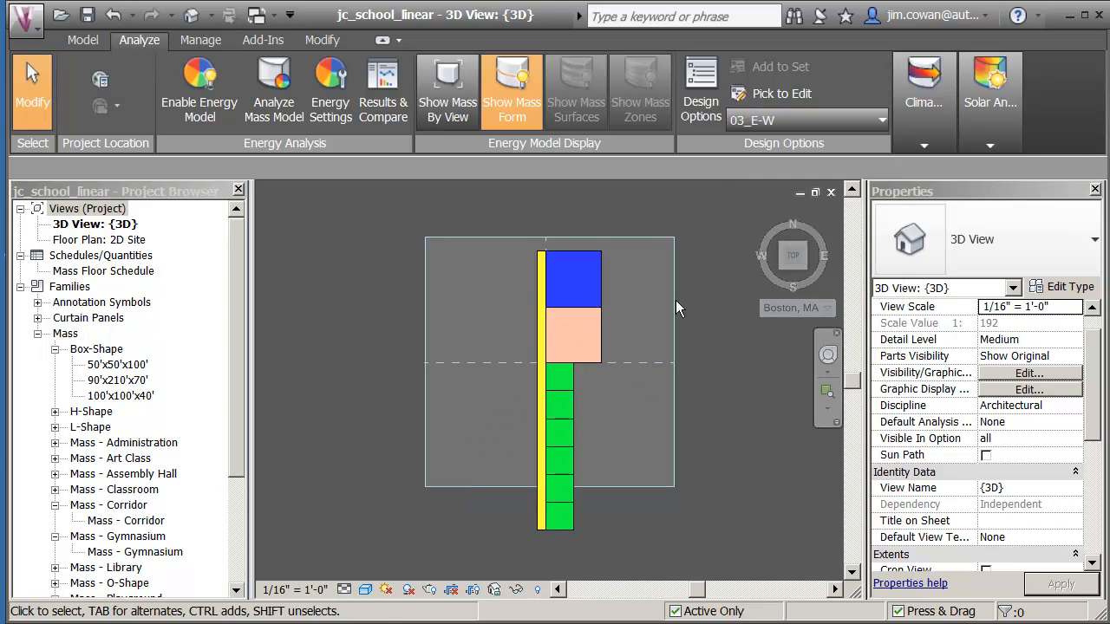
pyautogui.moveTo(513, 242); pyautogui.dragTo(610, 546)
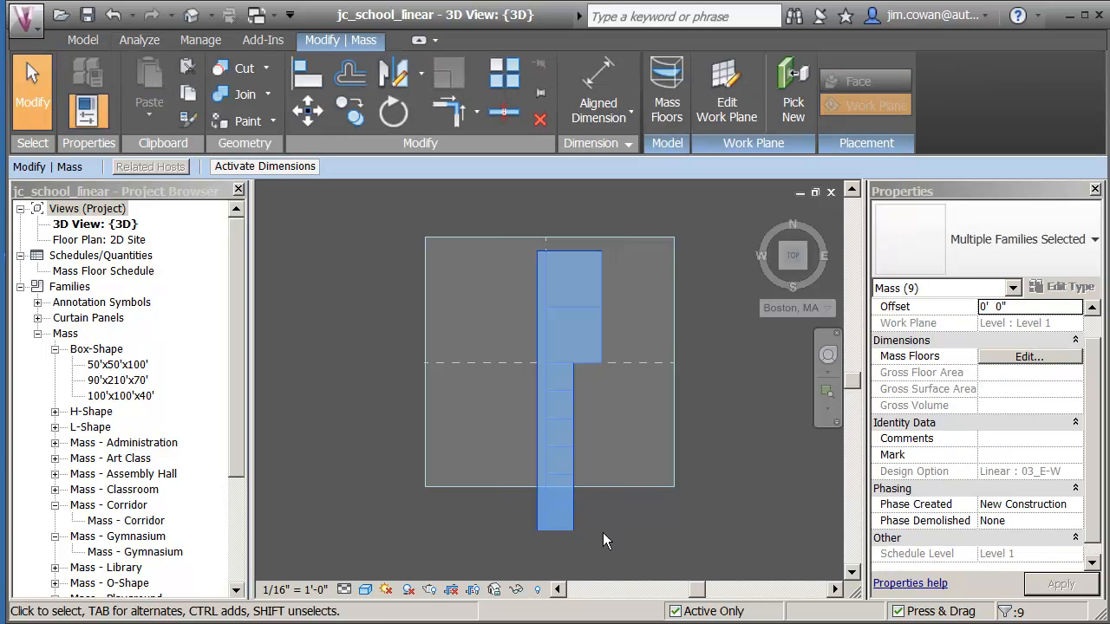
pyautogui.click(394, 113)
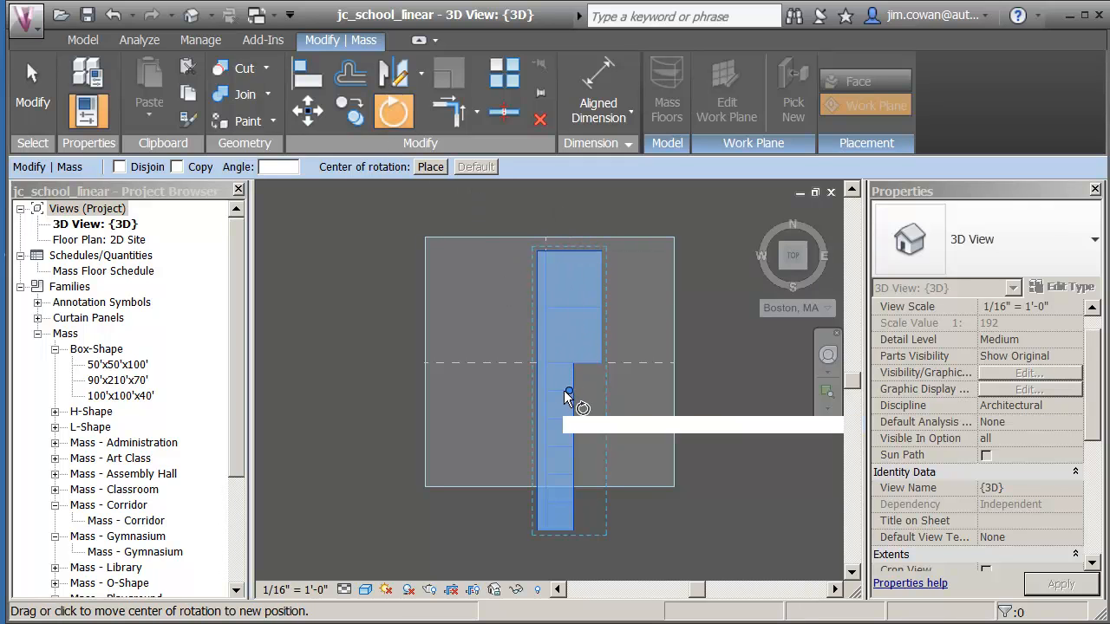
pyautogui.moveTo(567, 391)
pyautogui.mouseDown()
pyautogui.moveTo(541, 336)
pyautogui.moveTo(538, 360)
pyautogui.mouseUp()
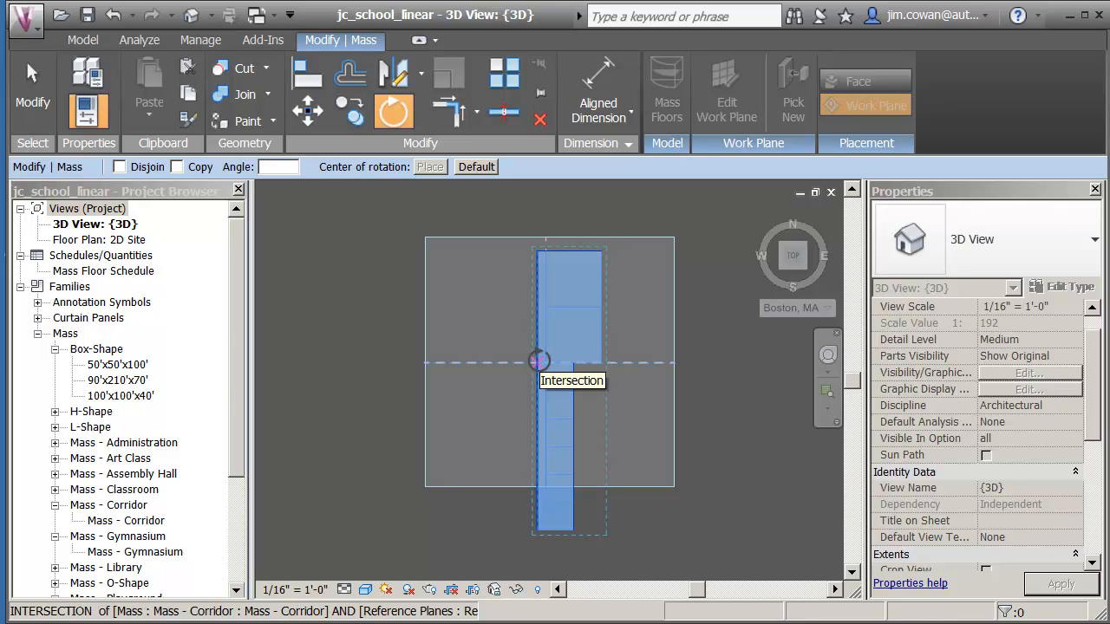
pyautogui.moveTo(539, 361); pyautogui.dragTo(538, 361)
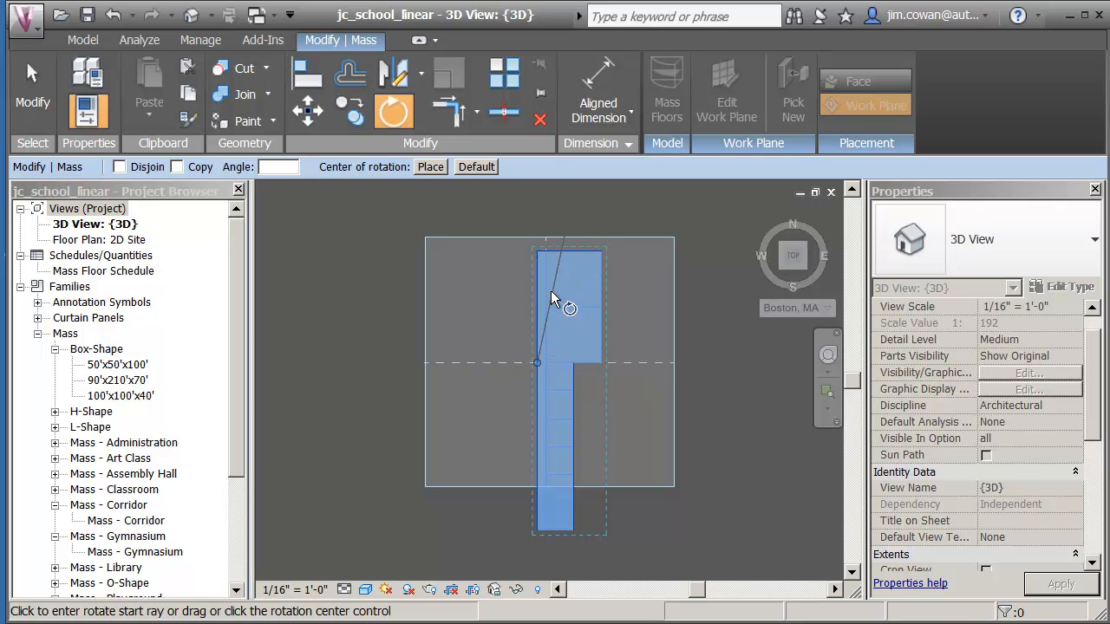
pyautogui.click(538, 200)
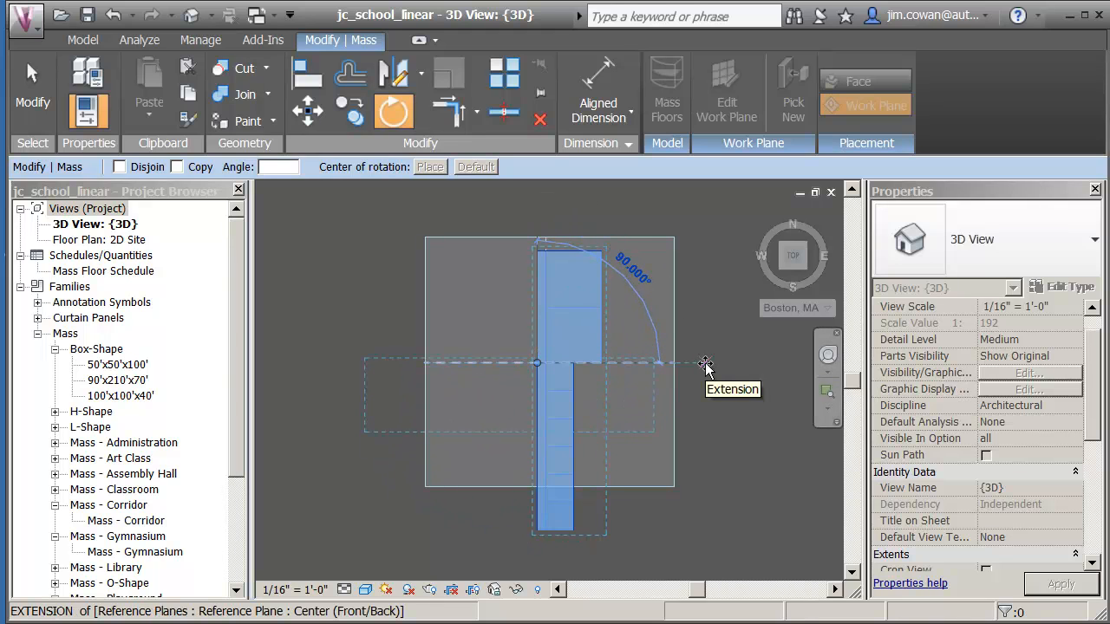
pyautogui.click(705, 365)
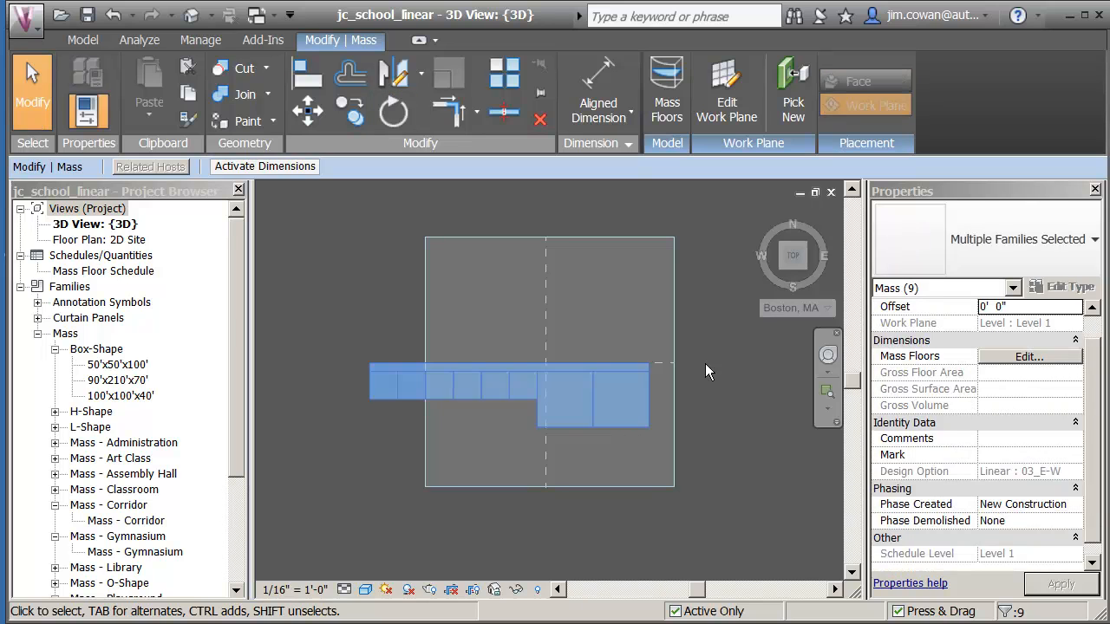
pyautogui.press('Escape')
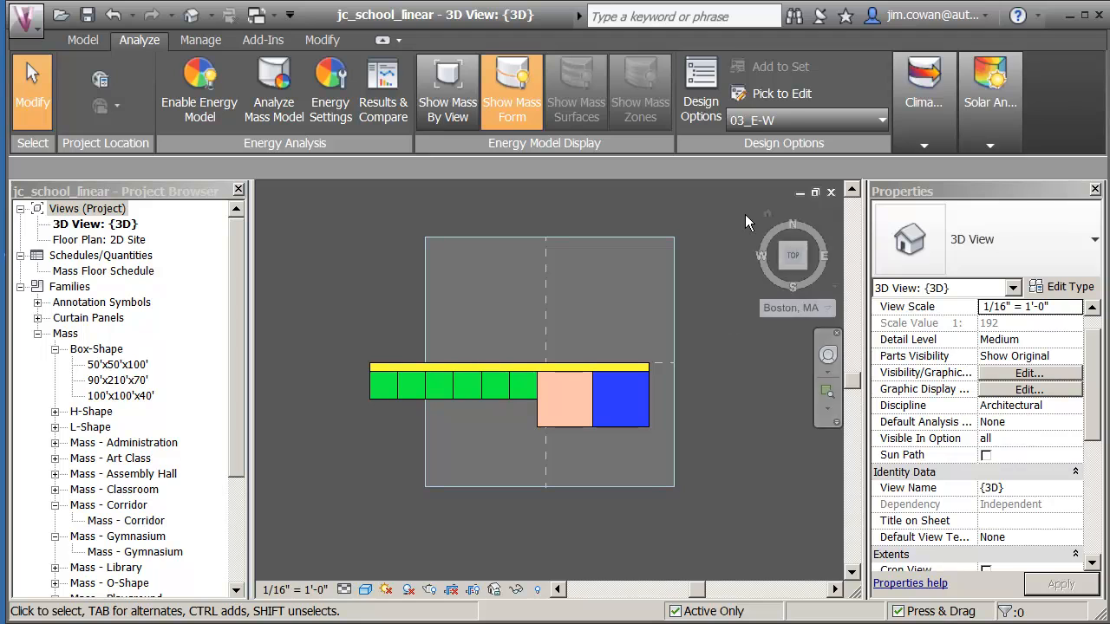
# Review the building orientation in the 02_NE-SW option and again in 01_N-S (primary).
pyautogui.click(781, 122)
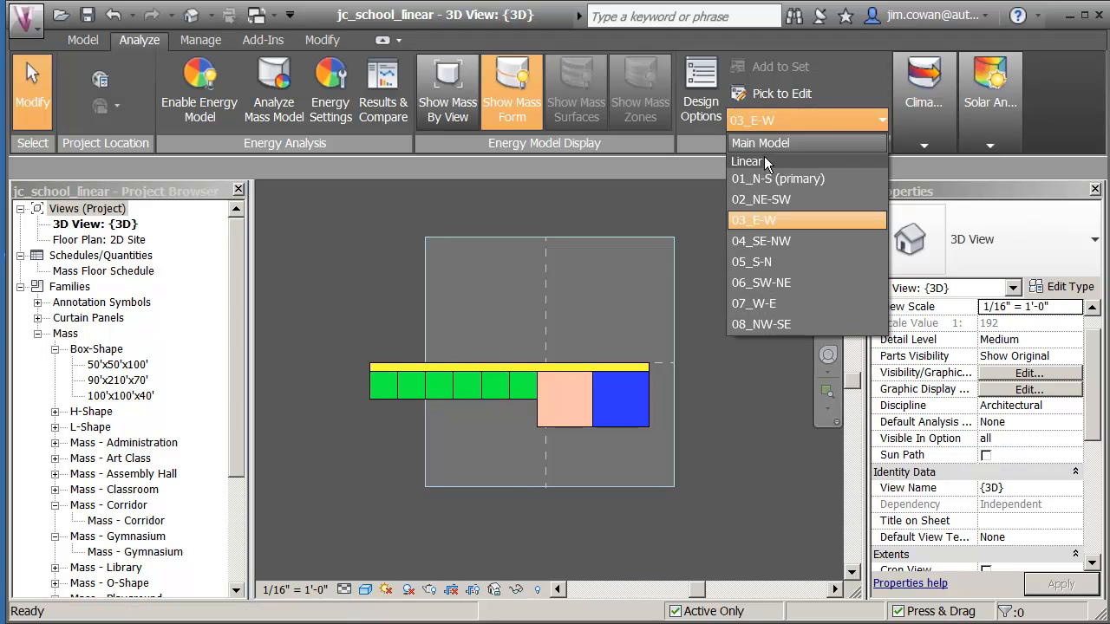
pyautogui.click(753, 199)
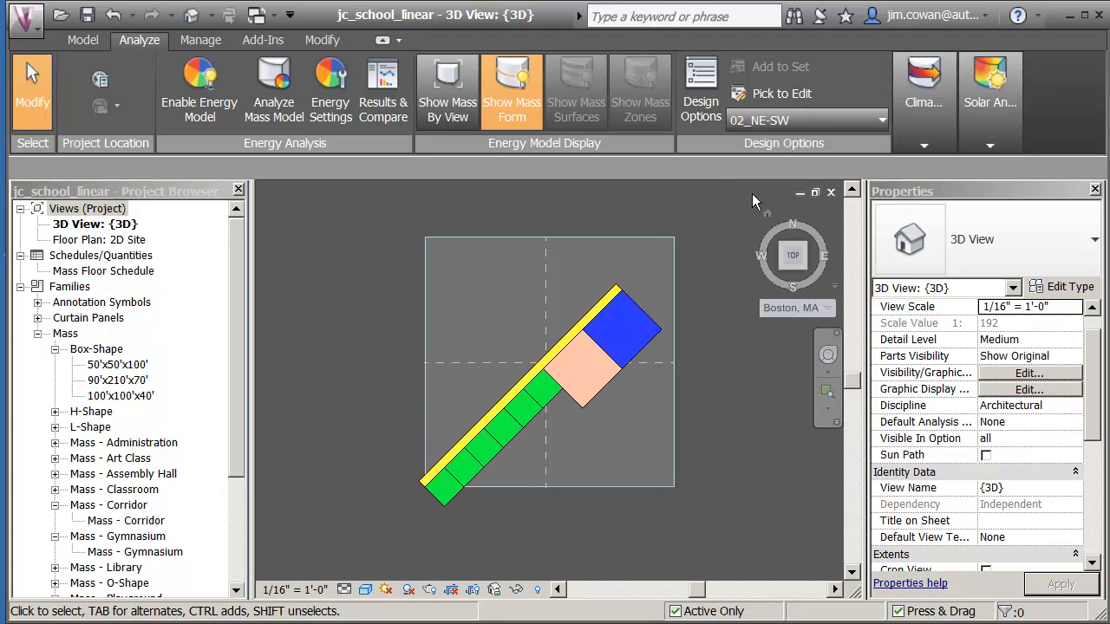
pyautogui.click(768, 121)
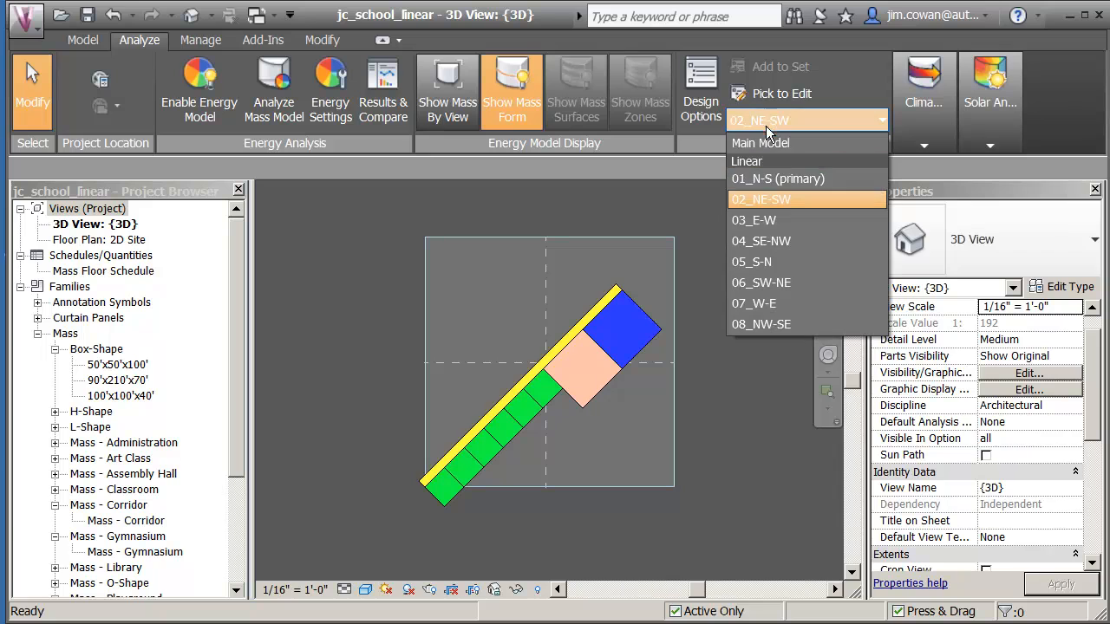
pyautogui.click(759, 177)
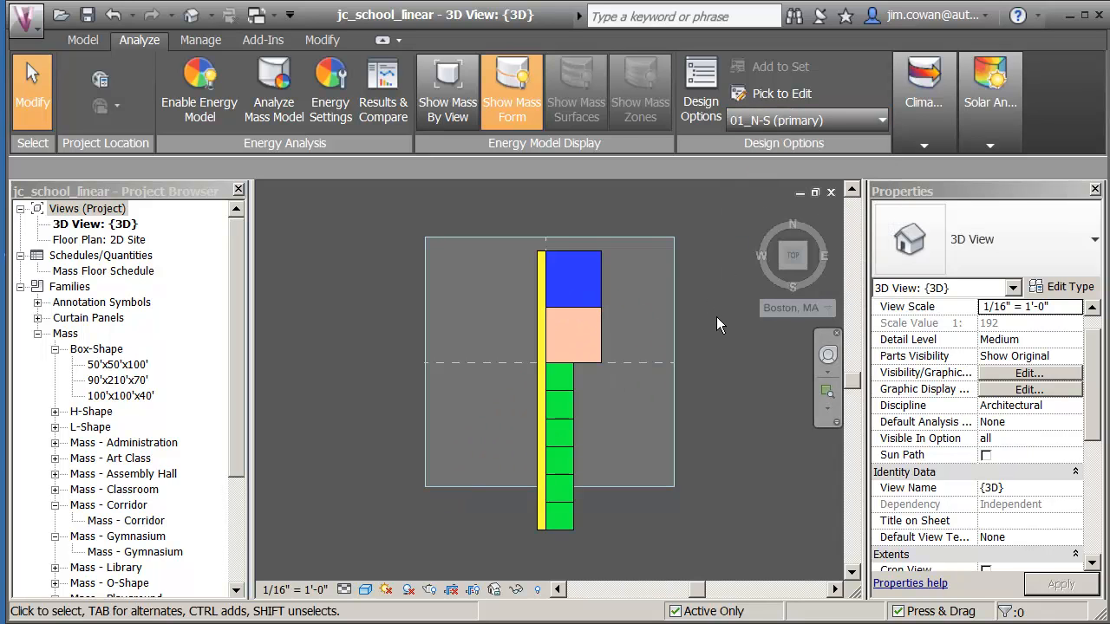